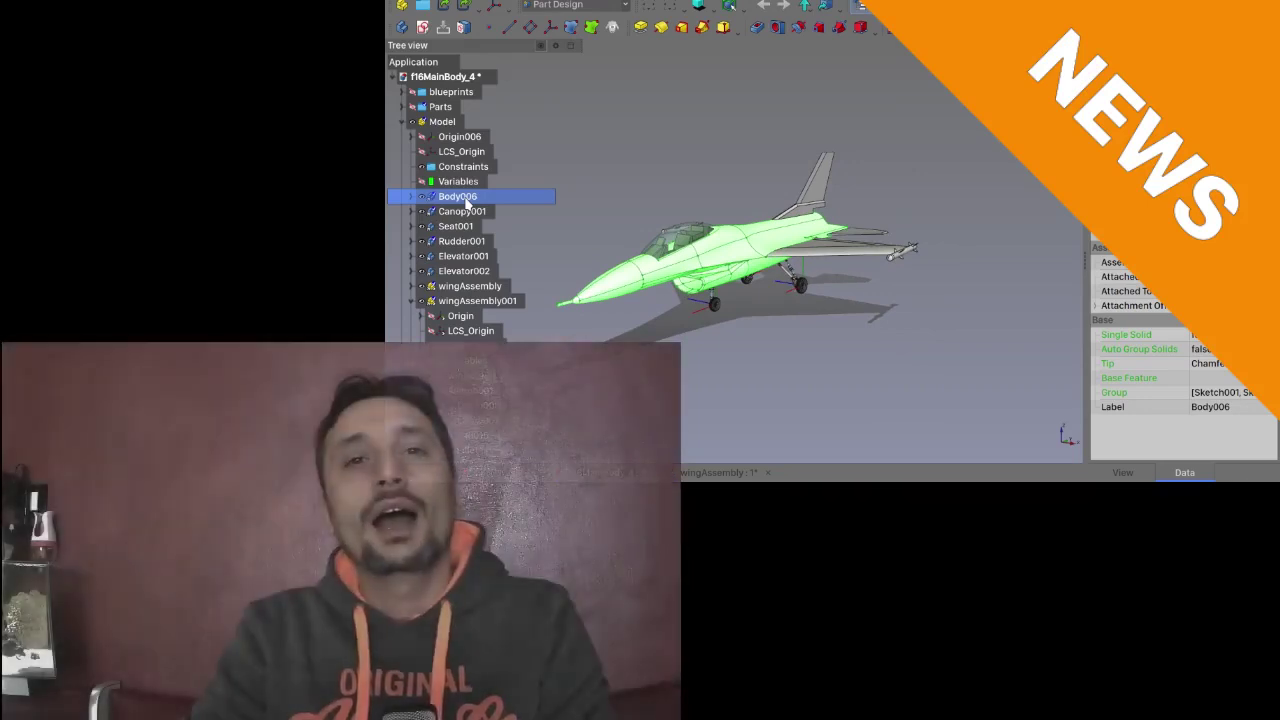
- Select and fit the view to the F16's Canopy001, then Seat001
left_click(465, 213)
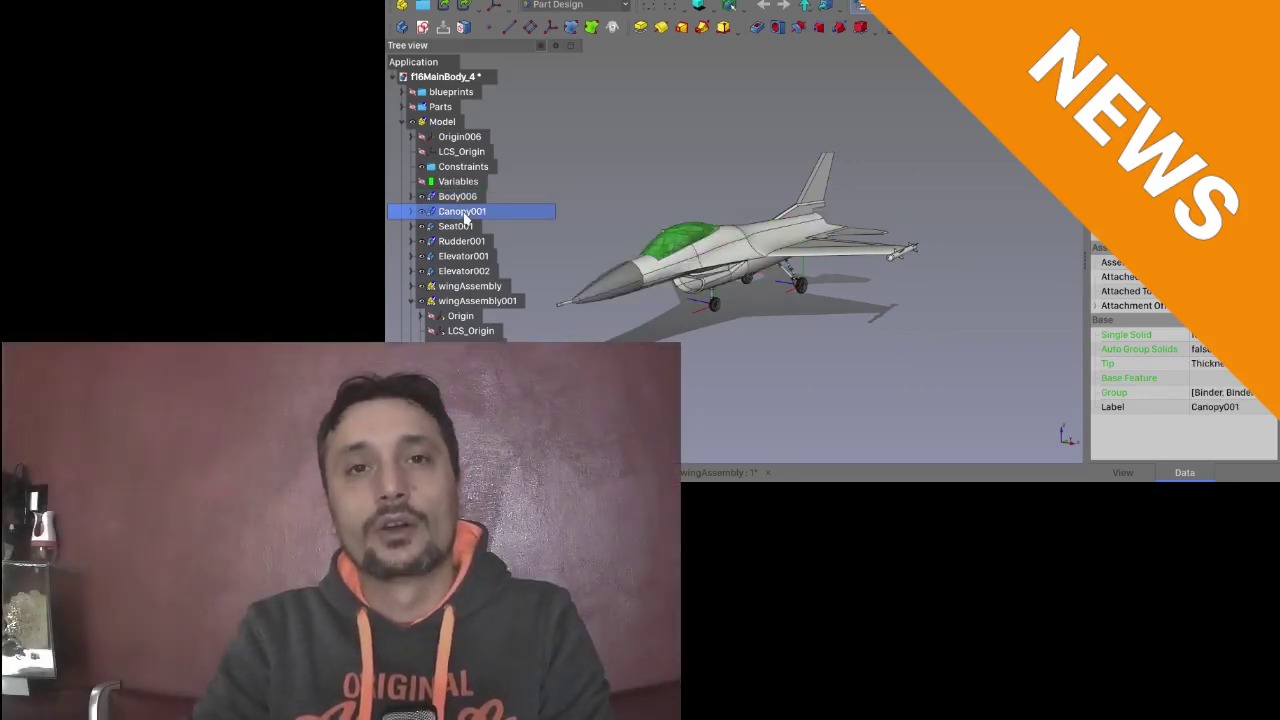
key("v")
key("s")
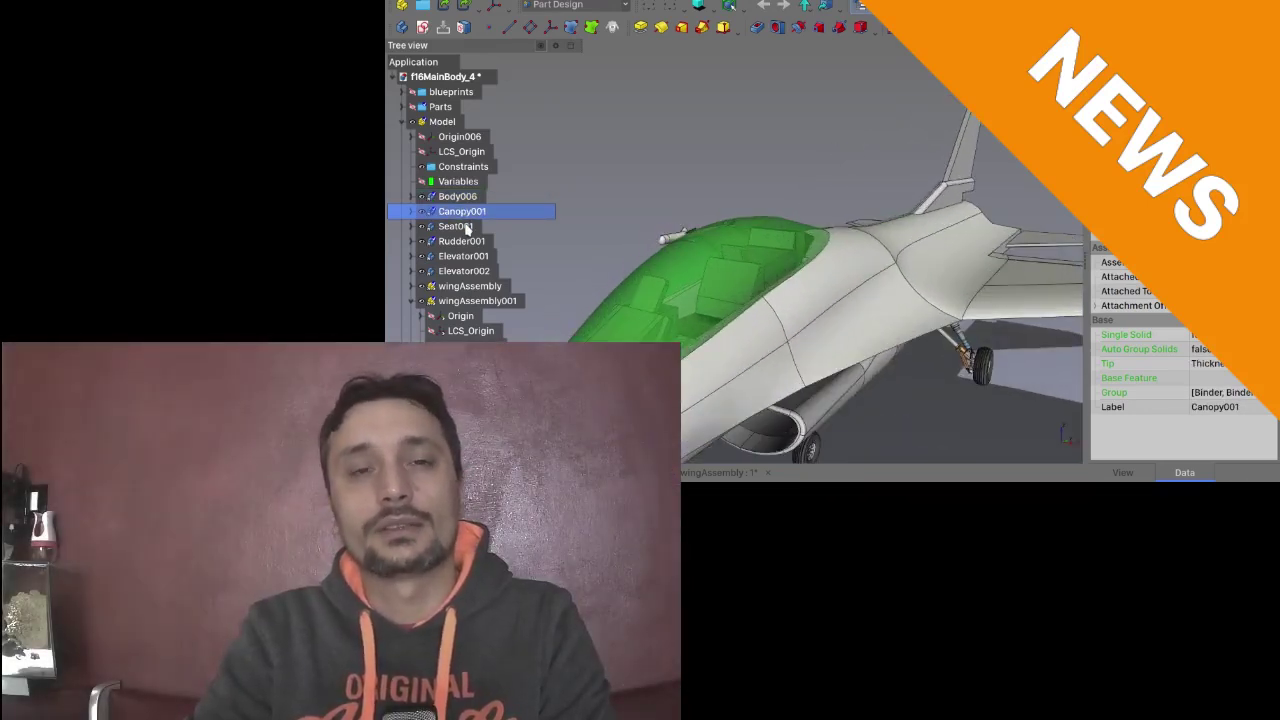
left_click(467, 227)
key("v")
key("s")
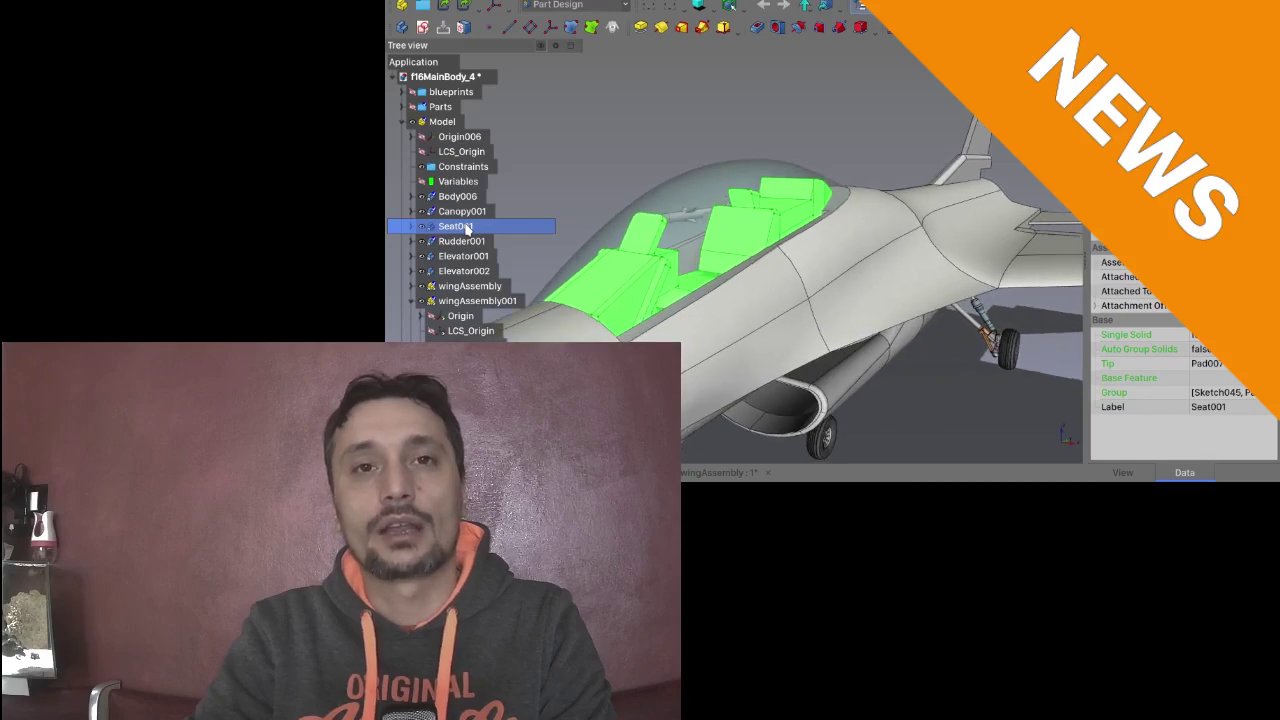
- Select and fit the view to Rudder001, then frame Elevator001 up close
left_click(466, 242)
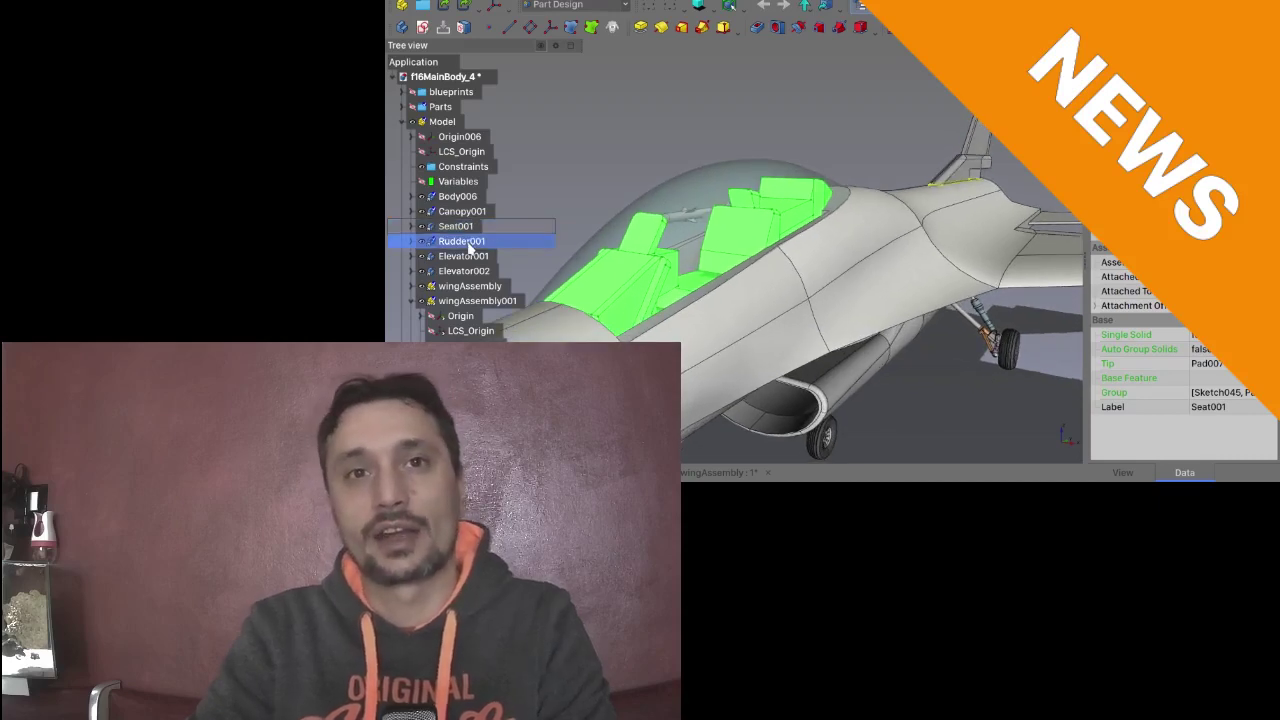
key("v")
key("s")
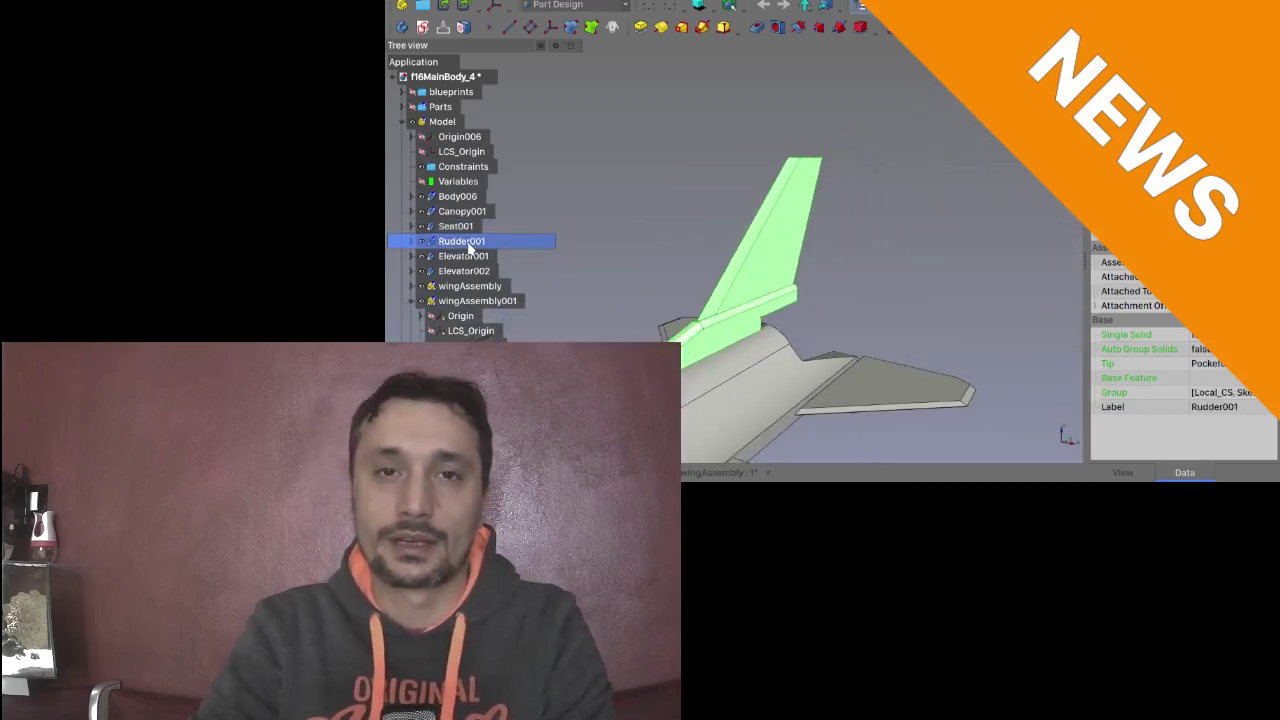
left_click(460, 257)
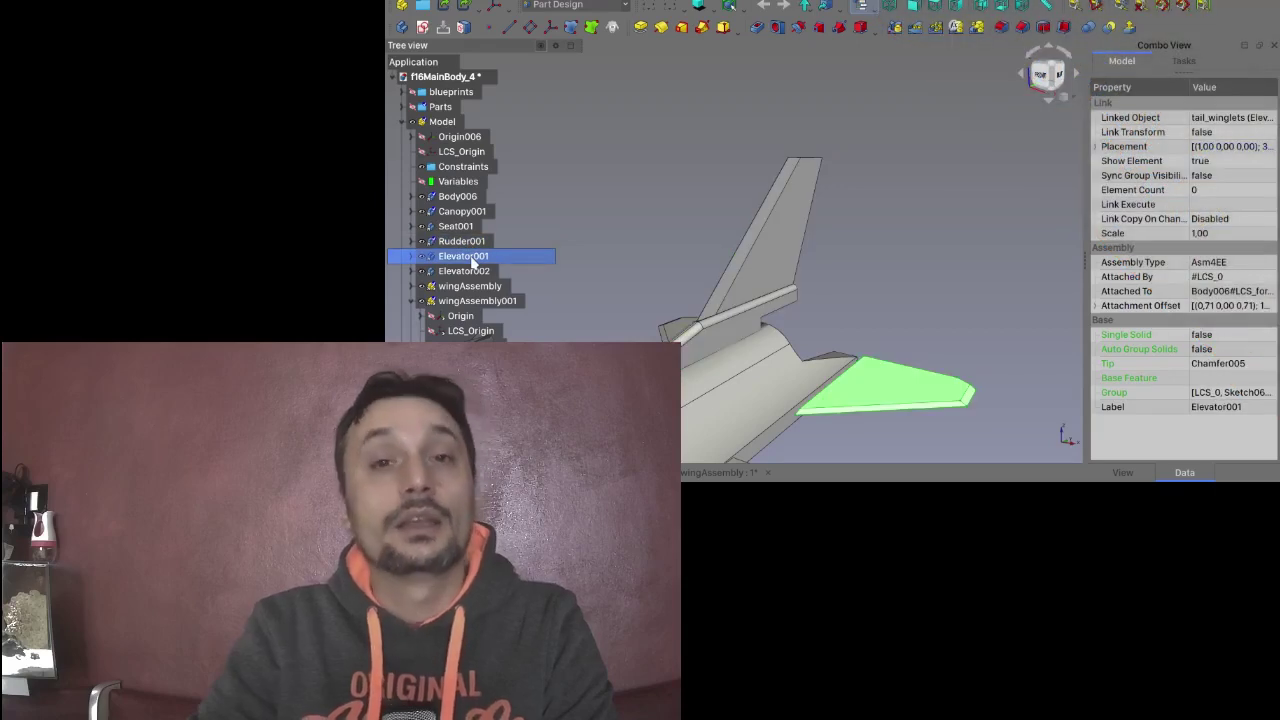
key("v")
key("s")
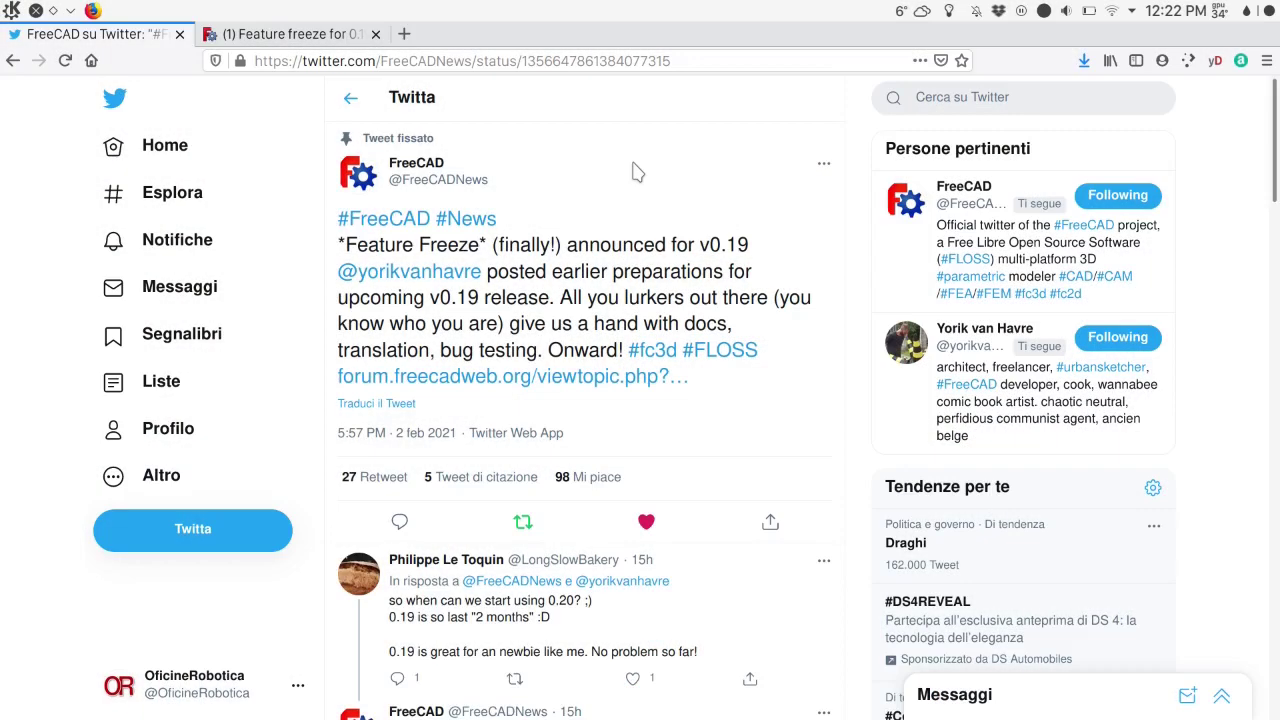
scroll(632, 168, "down", 2)
scroll(632, 168, "down", 9)
scroll(635, 172, "down", 12)
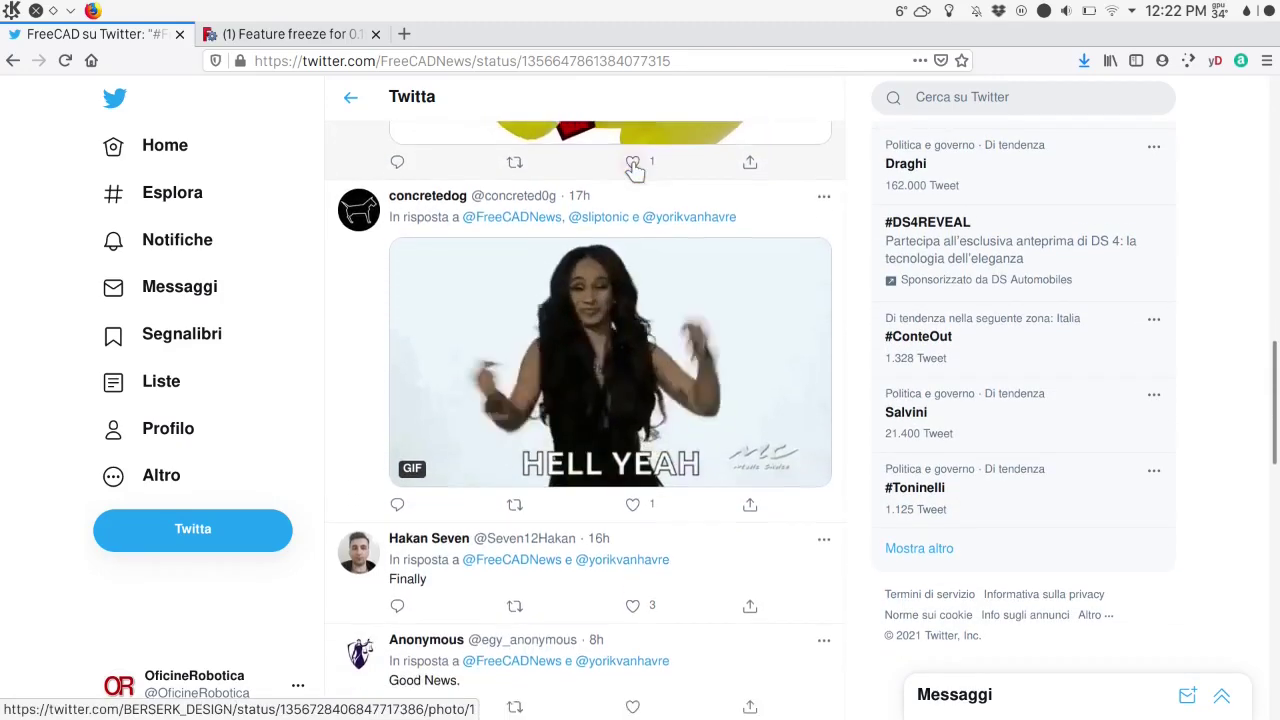
scroll(635, 170, "down", 8)
scroll(634, 168, "down", 4)
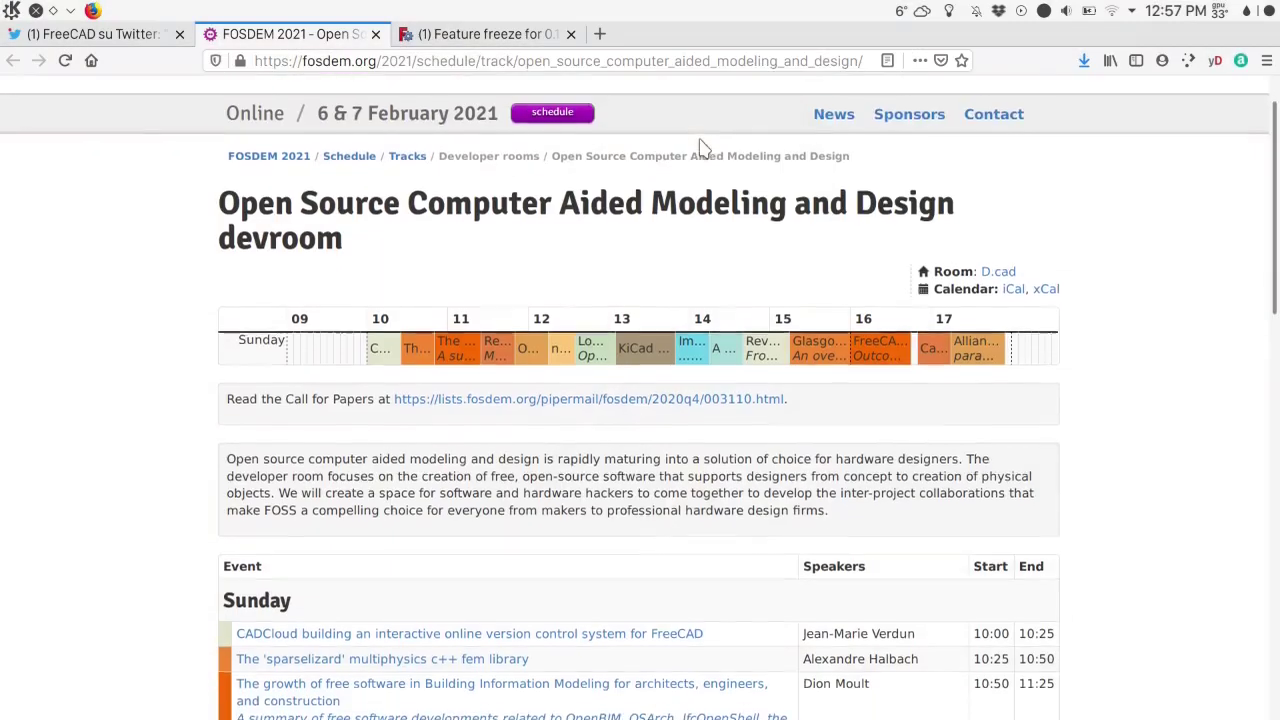
- Scroll through the CAD devroom schedule and the CADCloud talk's event page
scroll(700, 148, "down", 3)
scroll(700, 148, "down", 8)
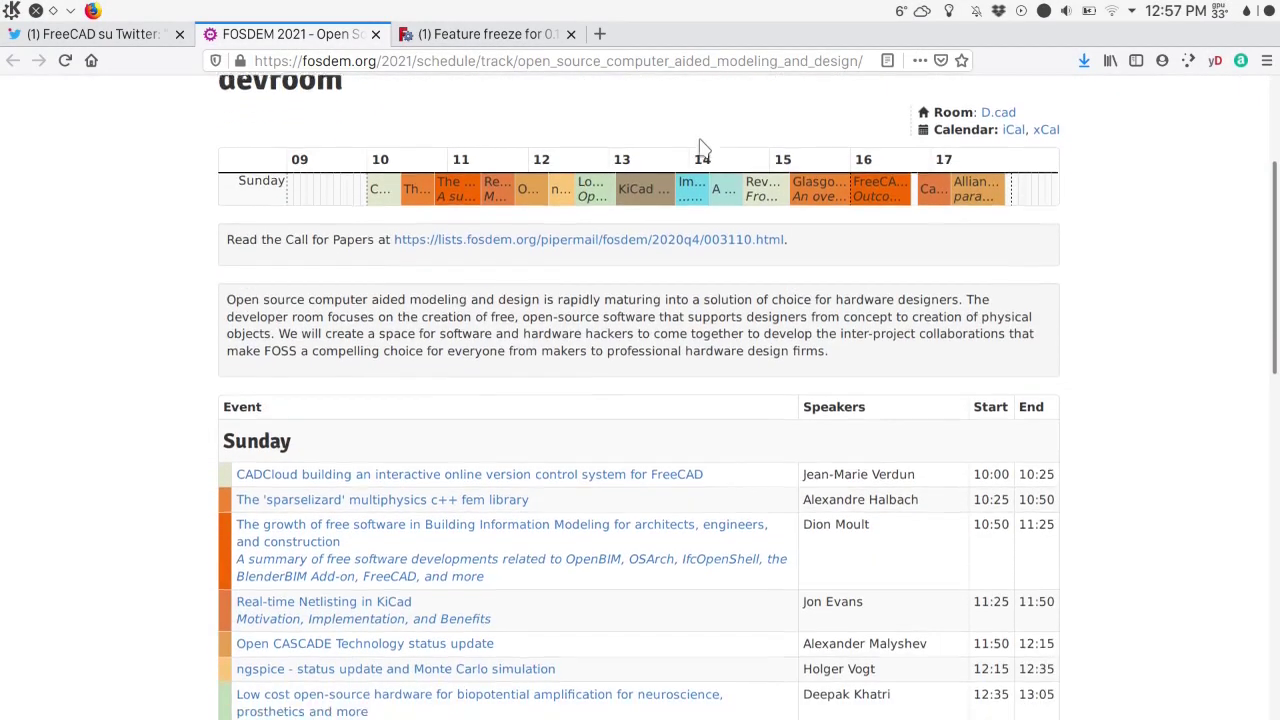
scroll(700, 148, "down", 7)
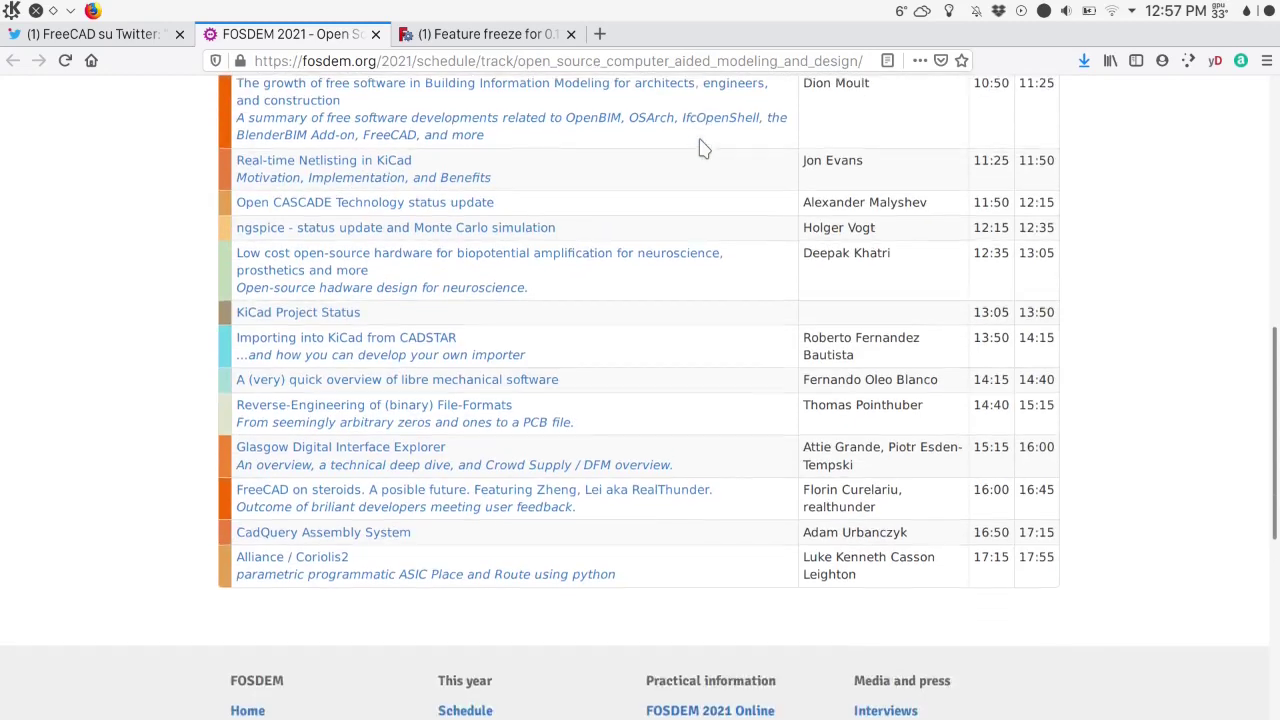
scroll(703, 148, "down", 1)
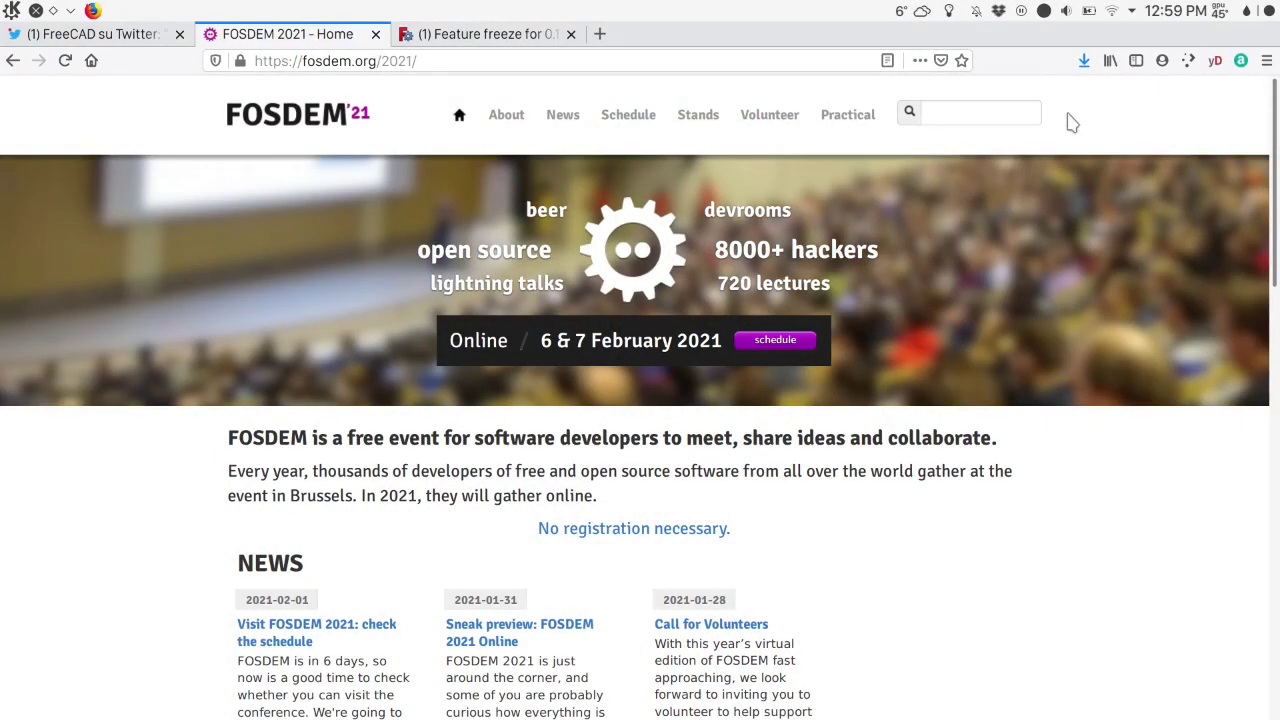
scroll(1070, 122, "down", 2)
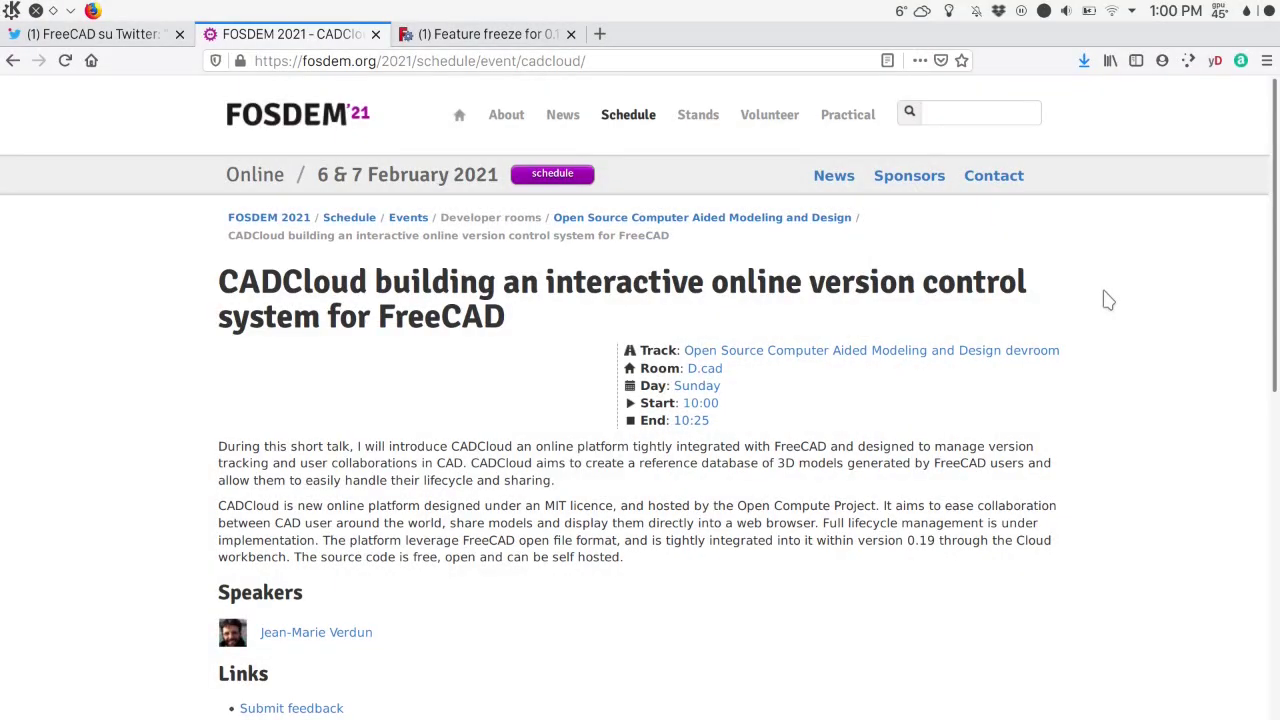
scroll(1108, 300, "down", 2)
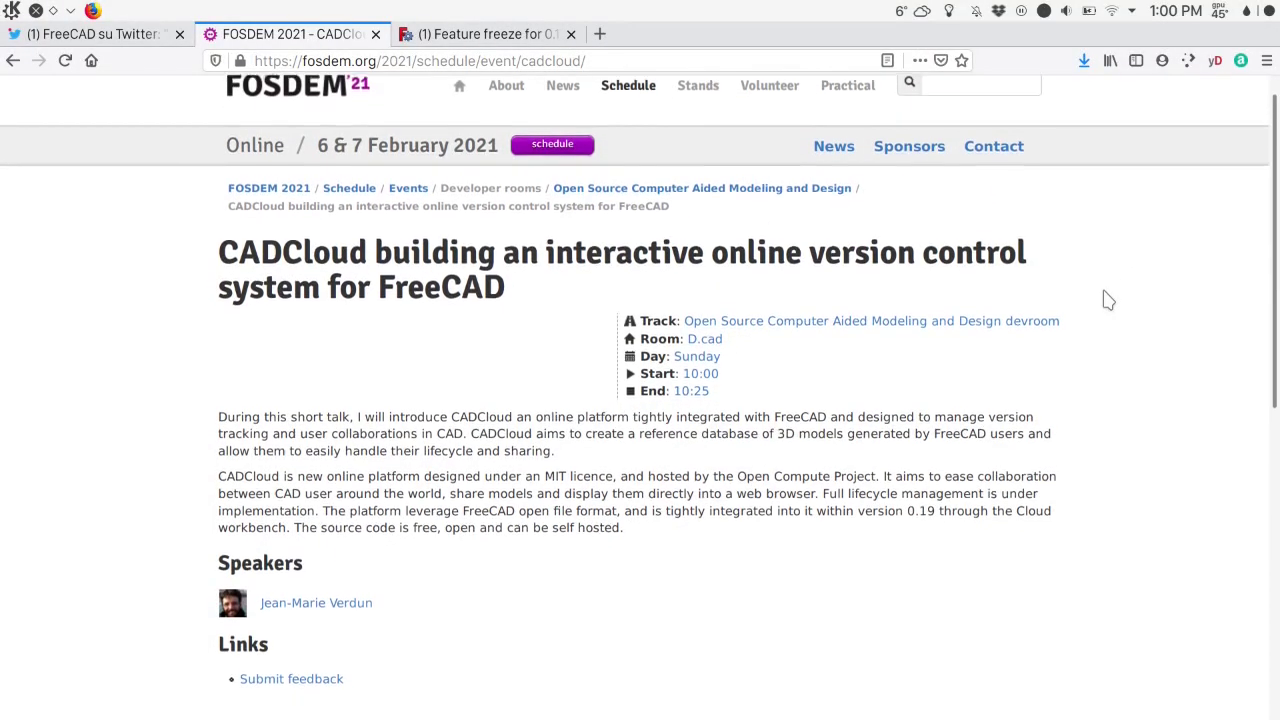
scroll(1108, 300, "down", 1)
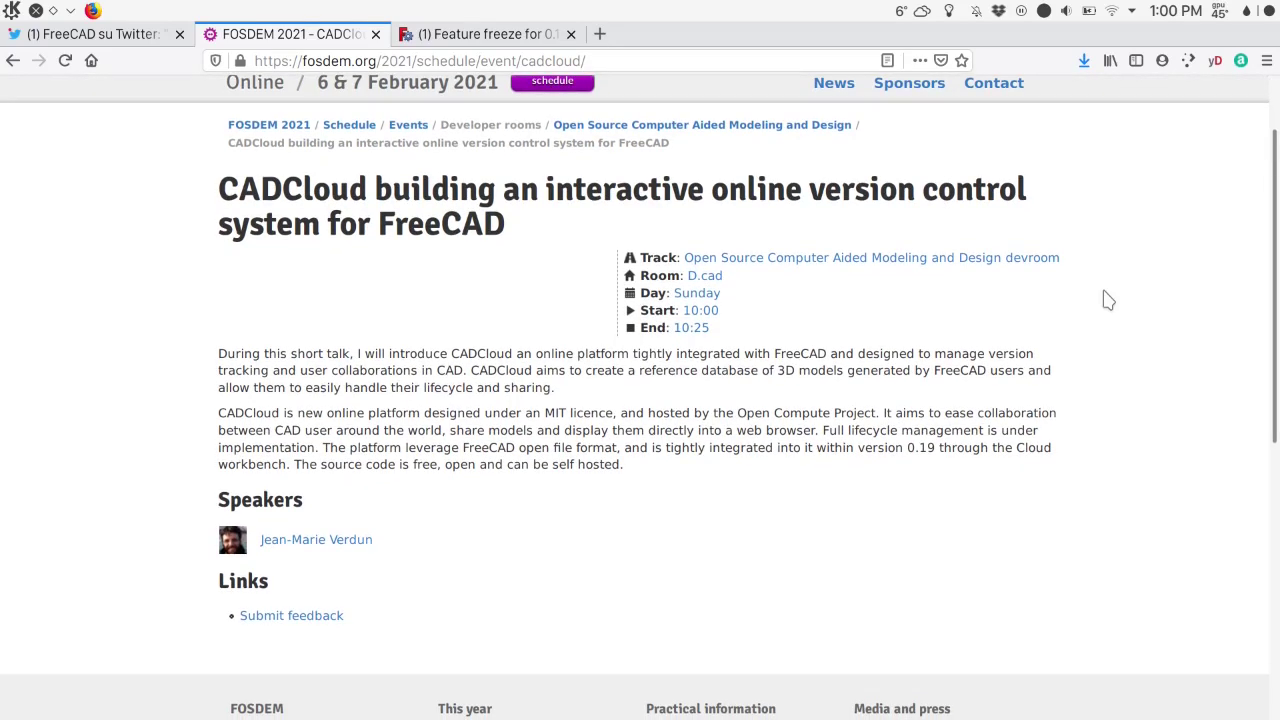
scroll(1108, 300, "up", 2)
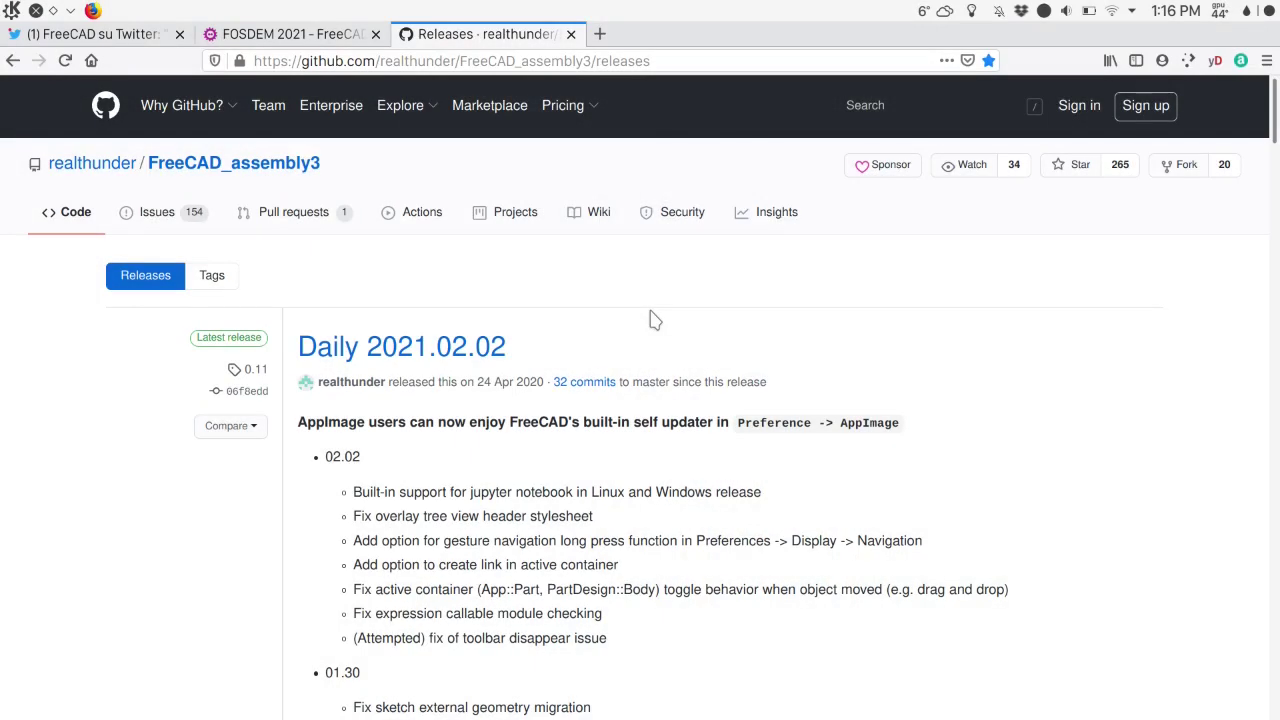
- Scroll past the 02.02, 01.30, 01.29, 01.28 and 01.26 notes to the 01.25 list
scroll(655, 320, "down", 3)
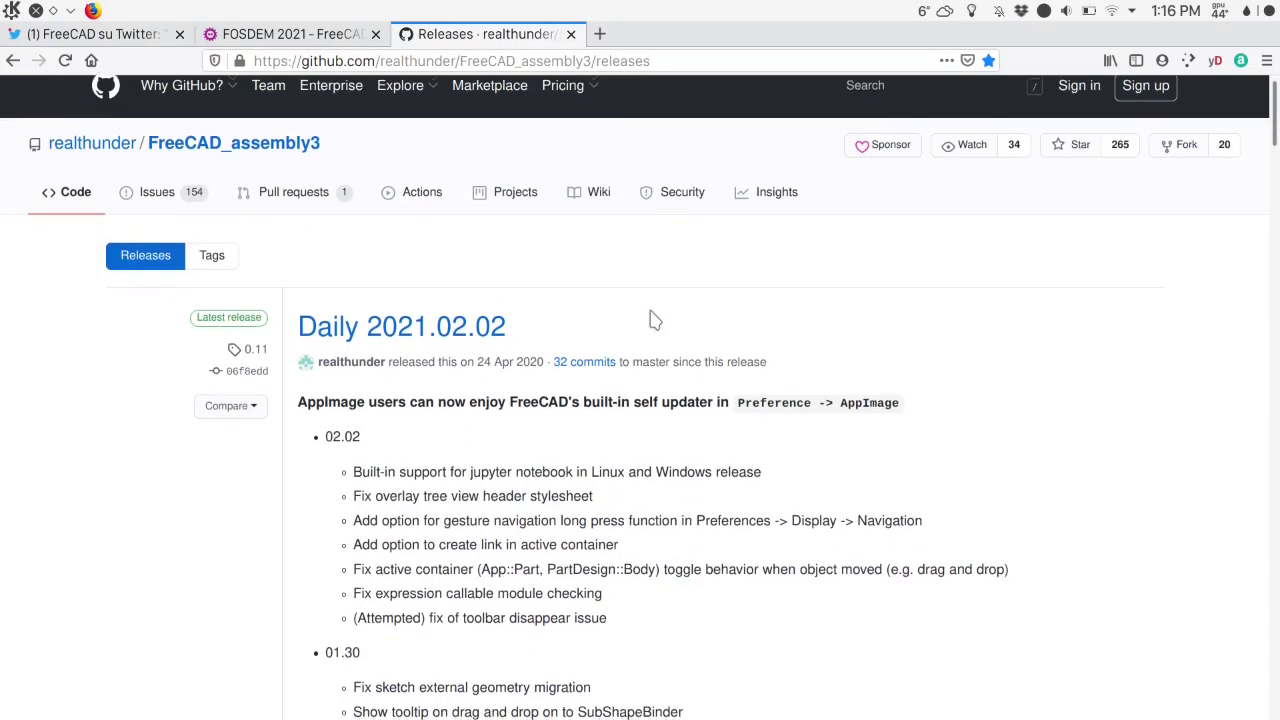
scroll(655, 320, "down", 3)
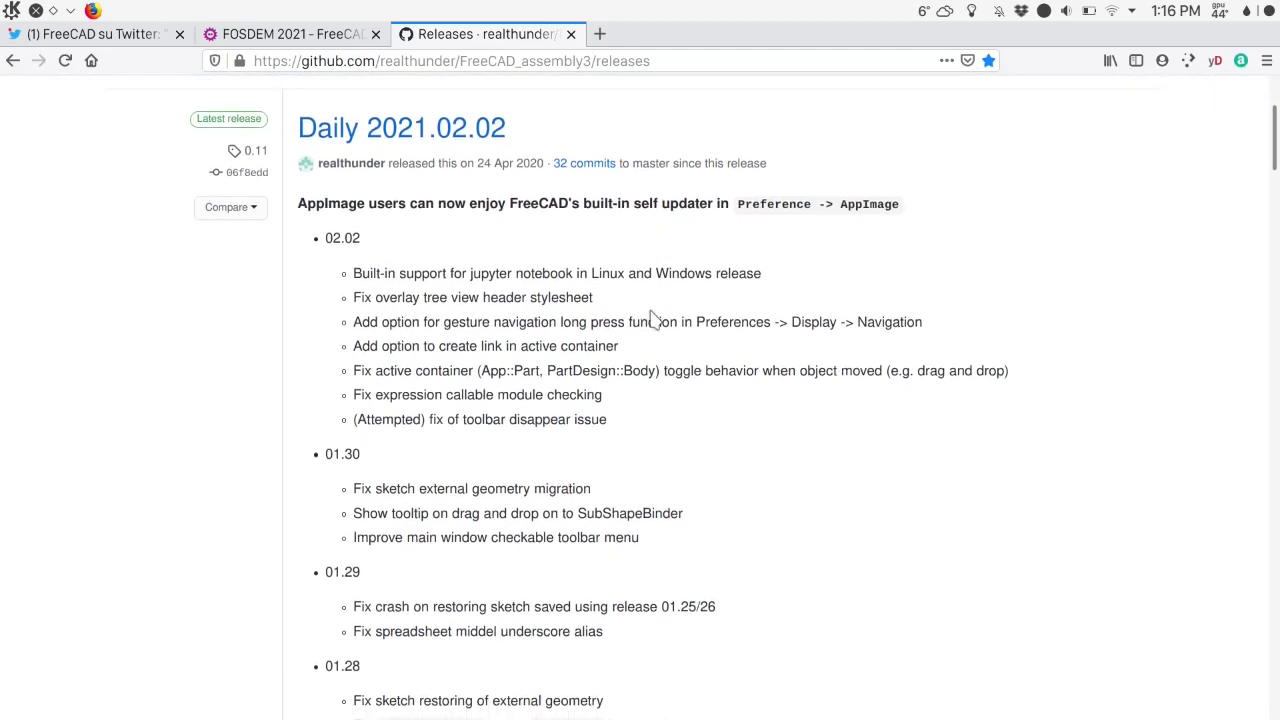
scroll(655, 320, "down", 4)
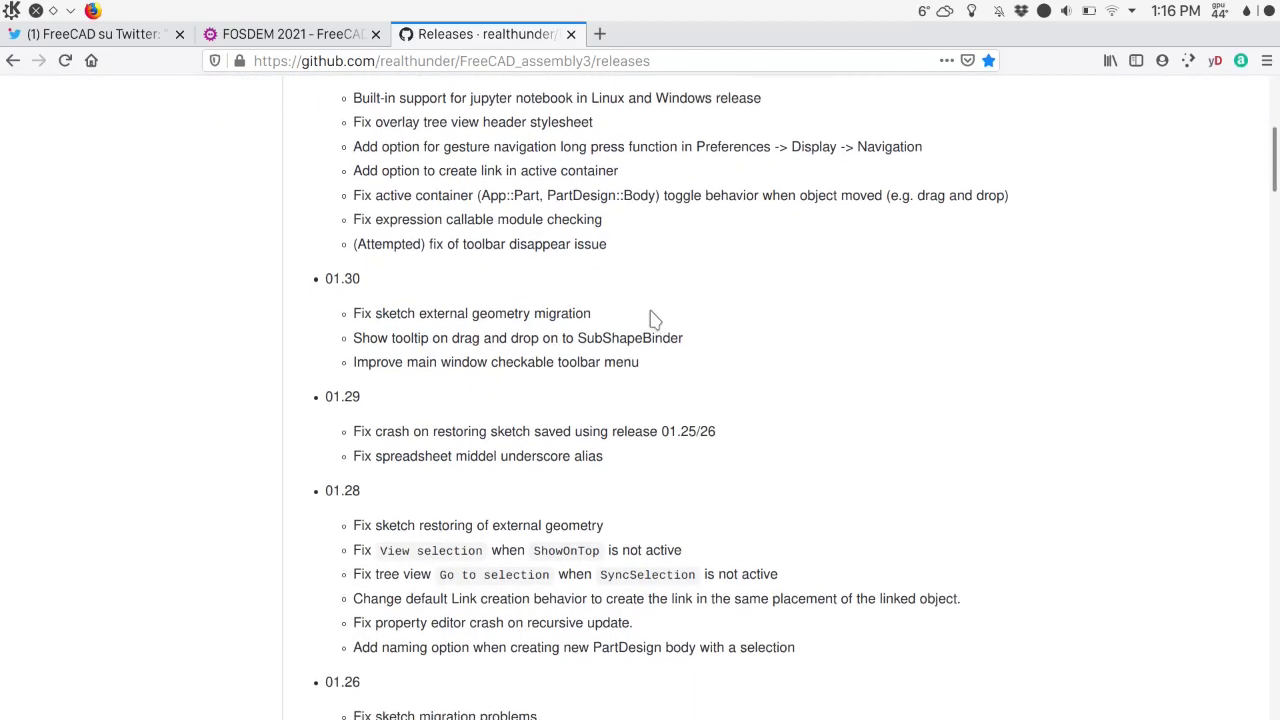
scroll(655, 320, "down", 4)
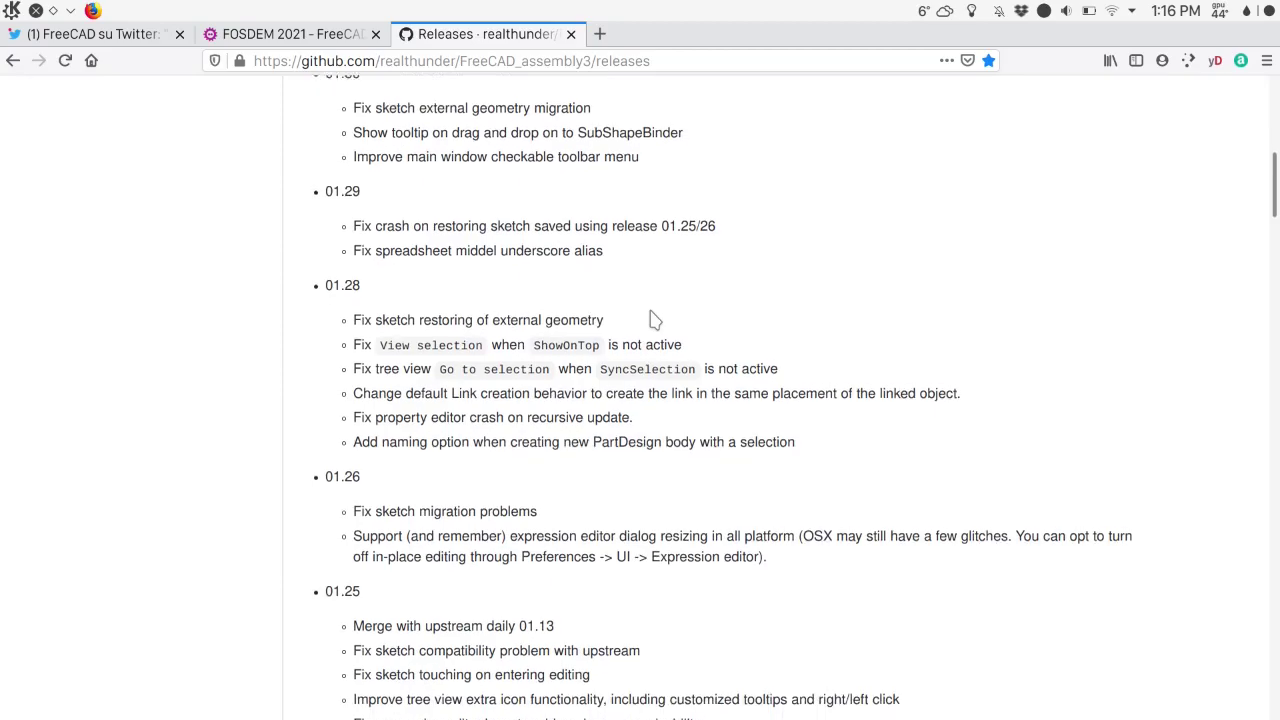
scroll(655, 320, "down", 4)
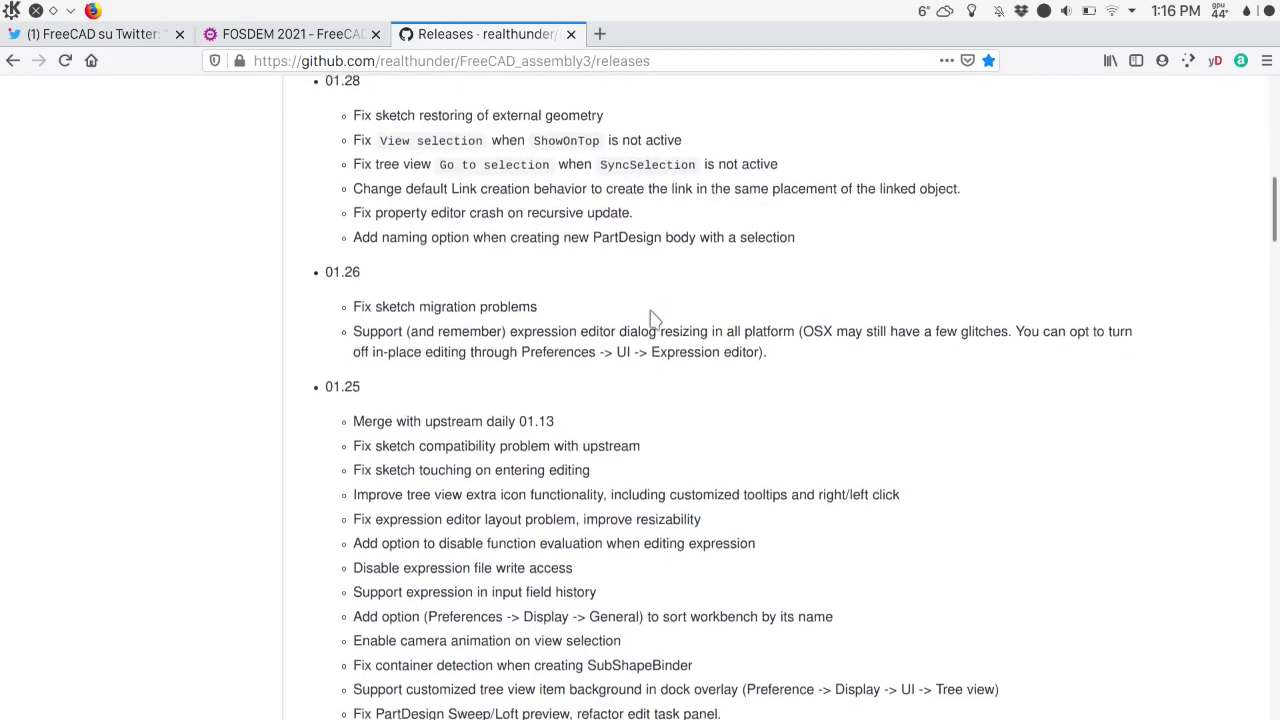
scroll(655, 318, "down", 5)
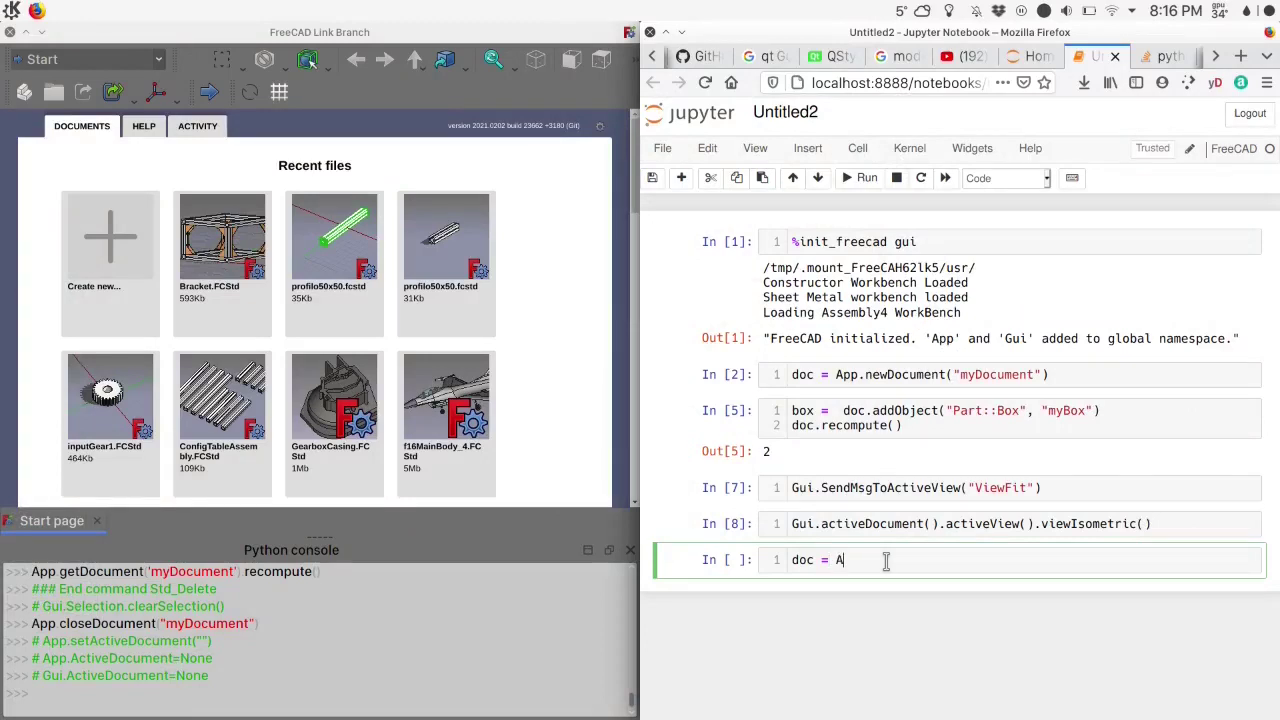
- Run doc = App.newDocument("MyDoc") using Tab completion, then begin a box = cell
key("Tab")
type("new")
key("Tab")
key("Return")
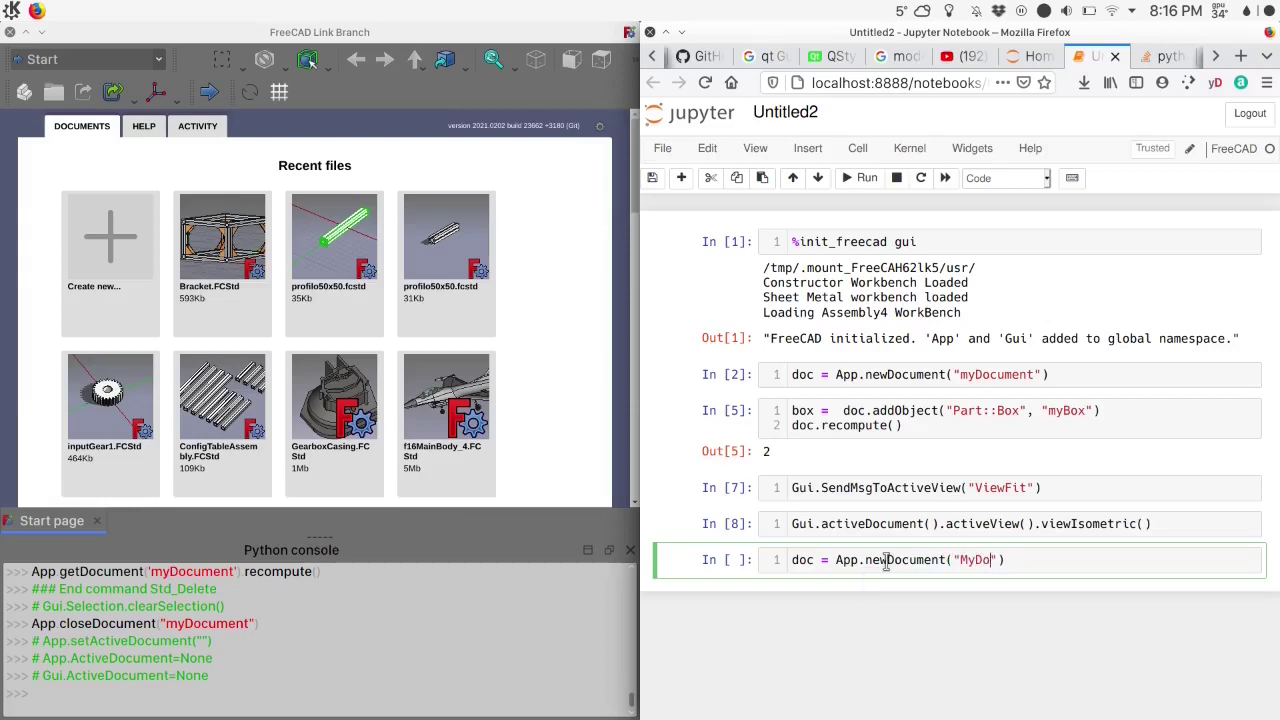
key("shift+Return")
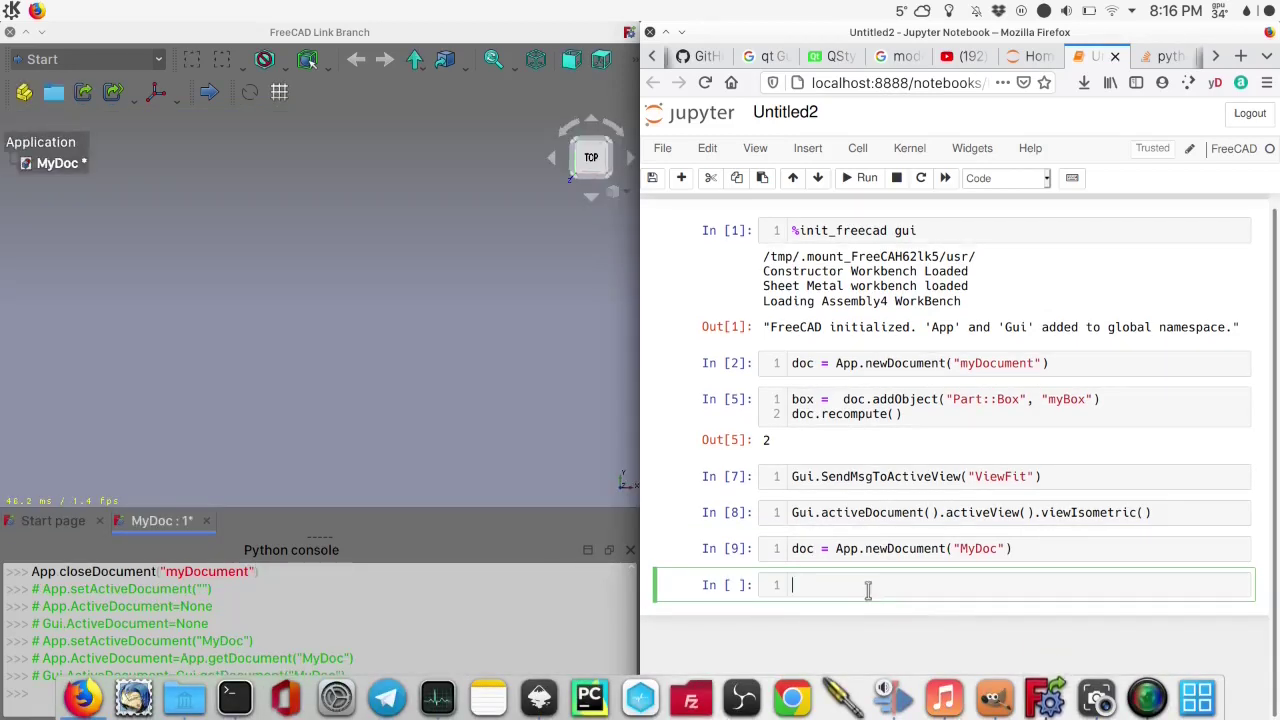
type("box")
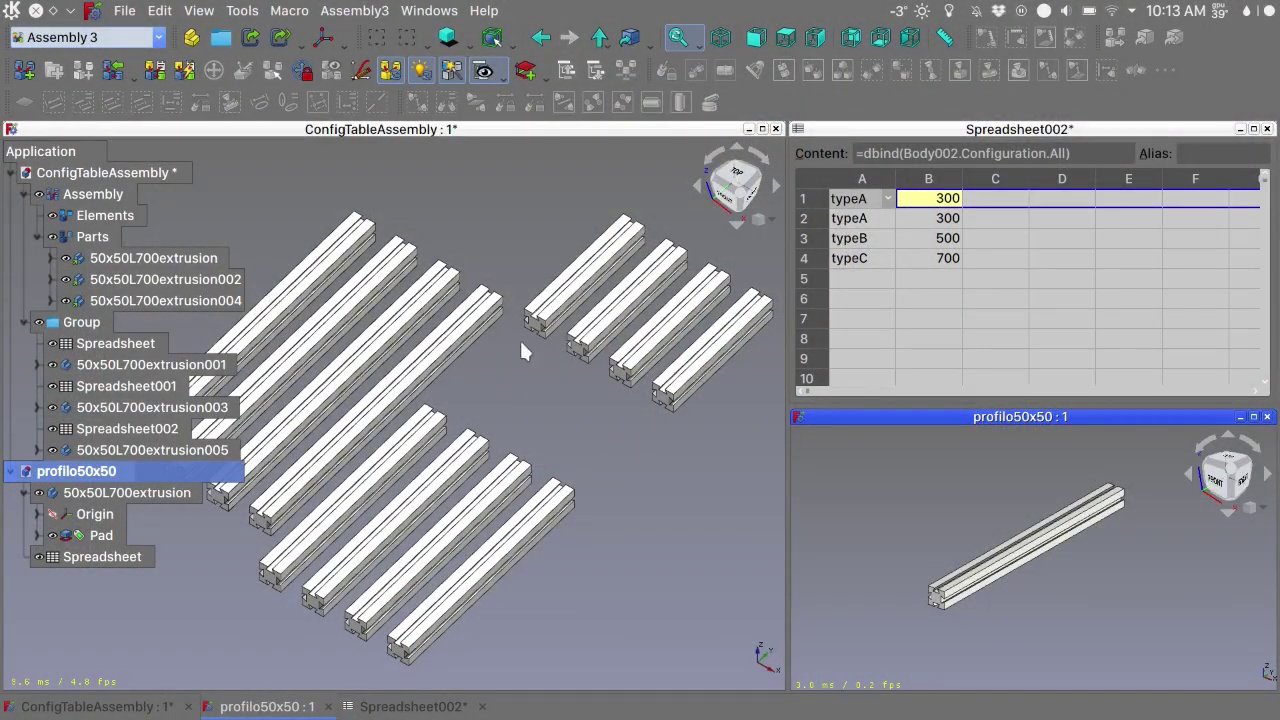
- Set the 50x50L700extrusion link's Configuration to typeA
left_click(197, 262)
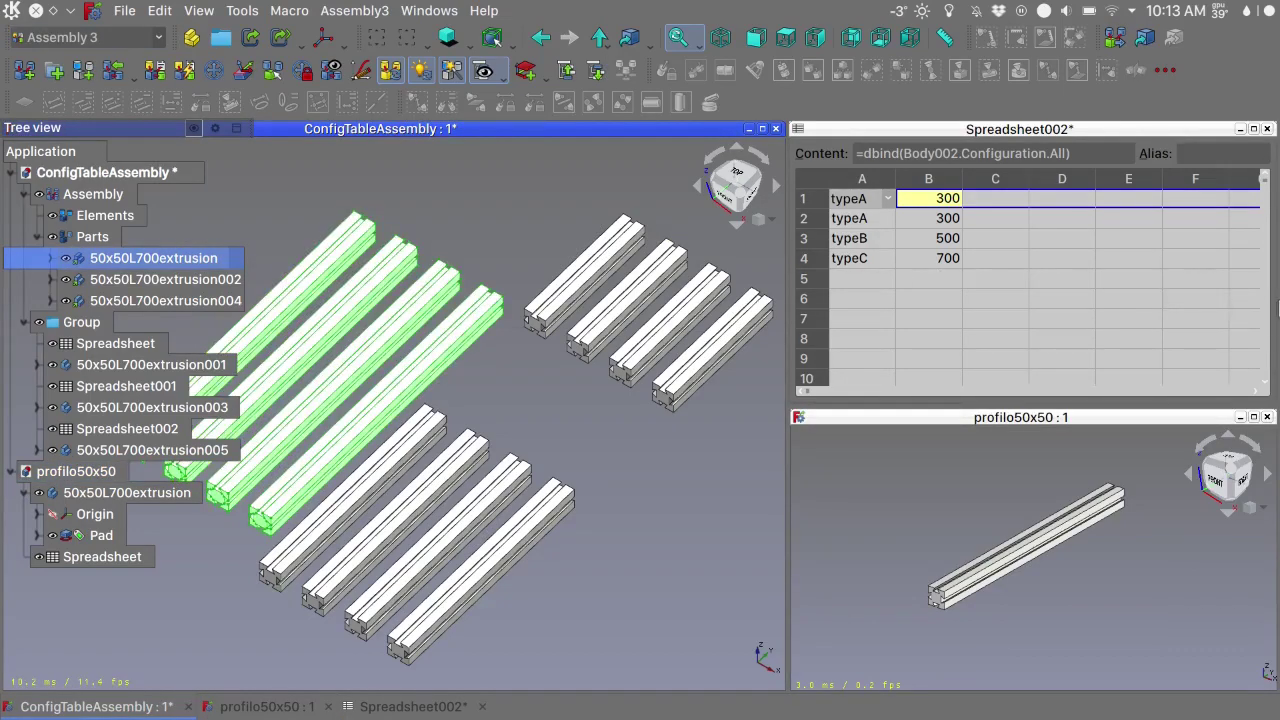
left_click(1143, 477)
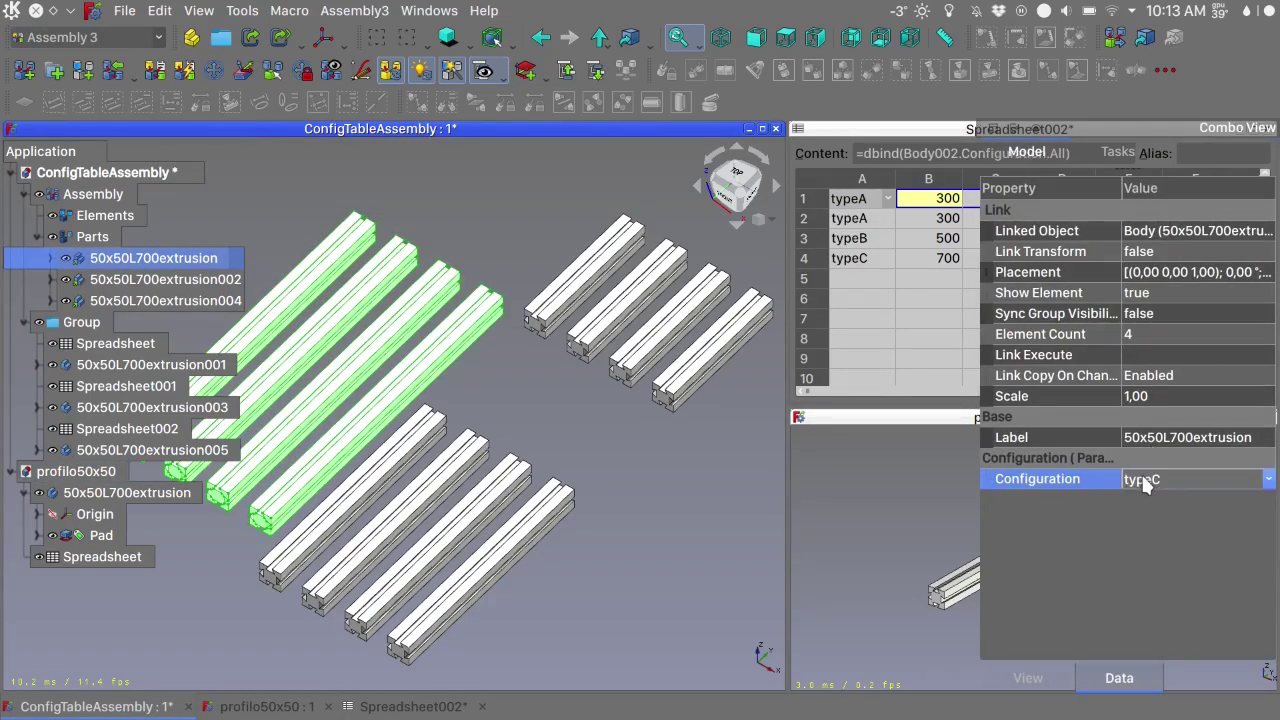
left_click(1143, 477)
left_click(1145, 440)
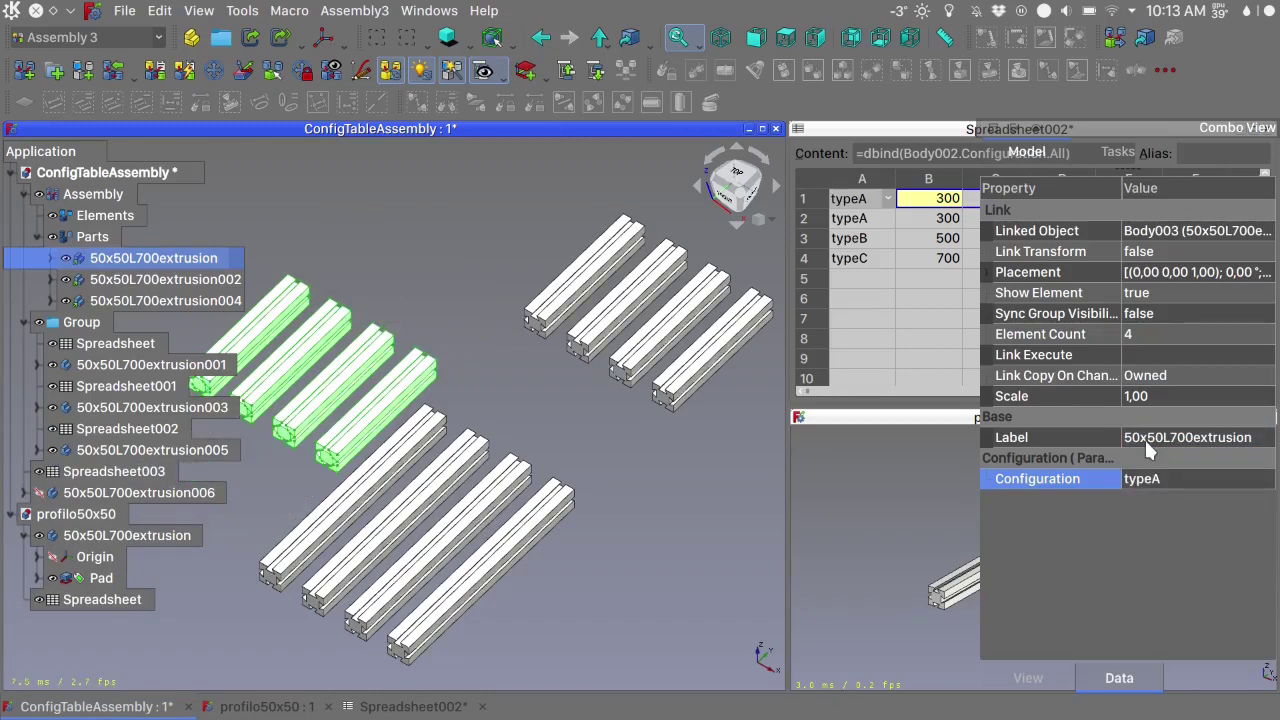
- Select 50x50L700extrusion002 and bring up its Configuration choices
left_click(220, 281)
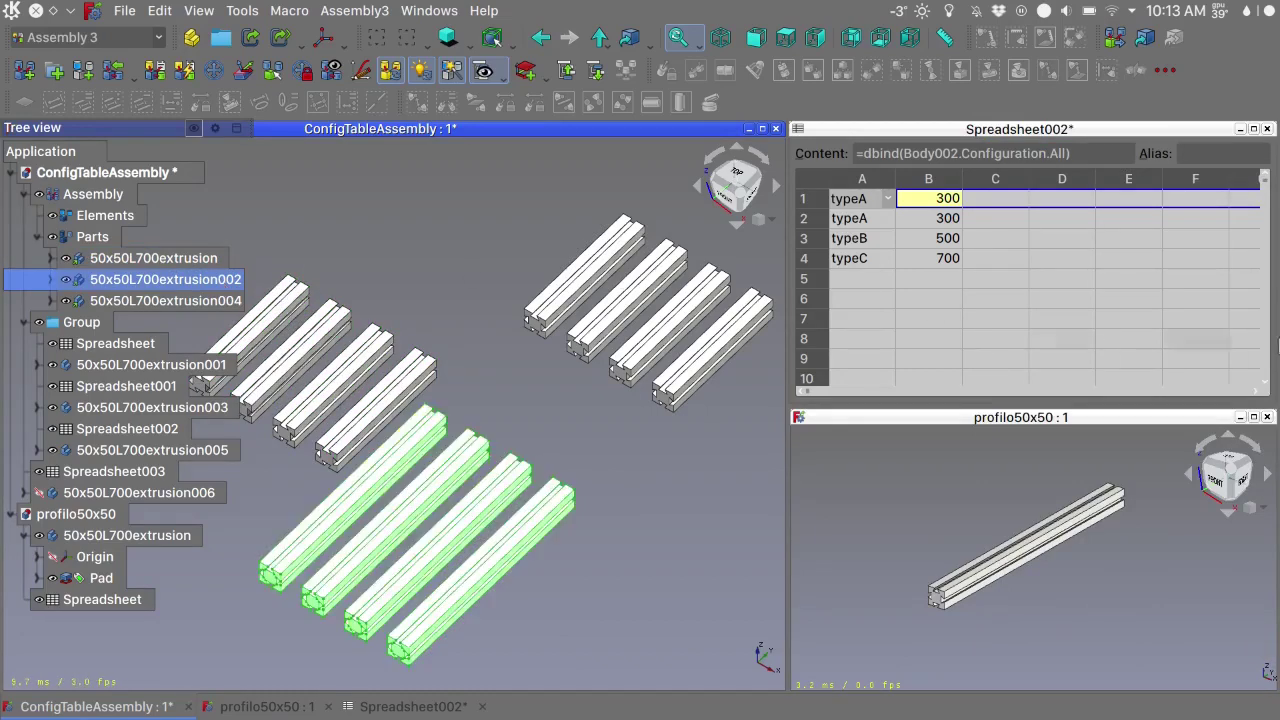
mouse_move(1277, 352)
left_click(1156, 479)
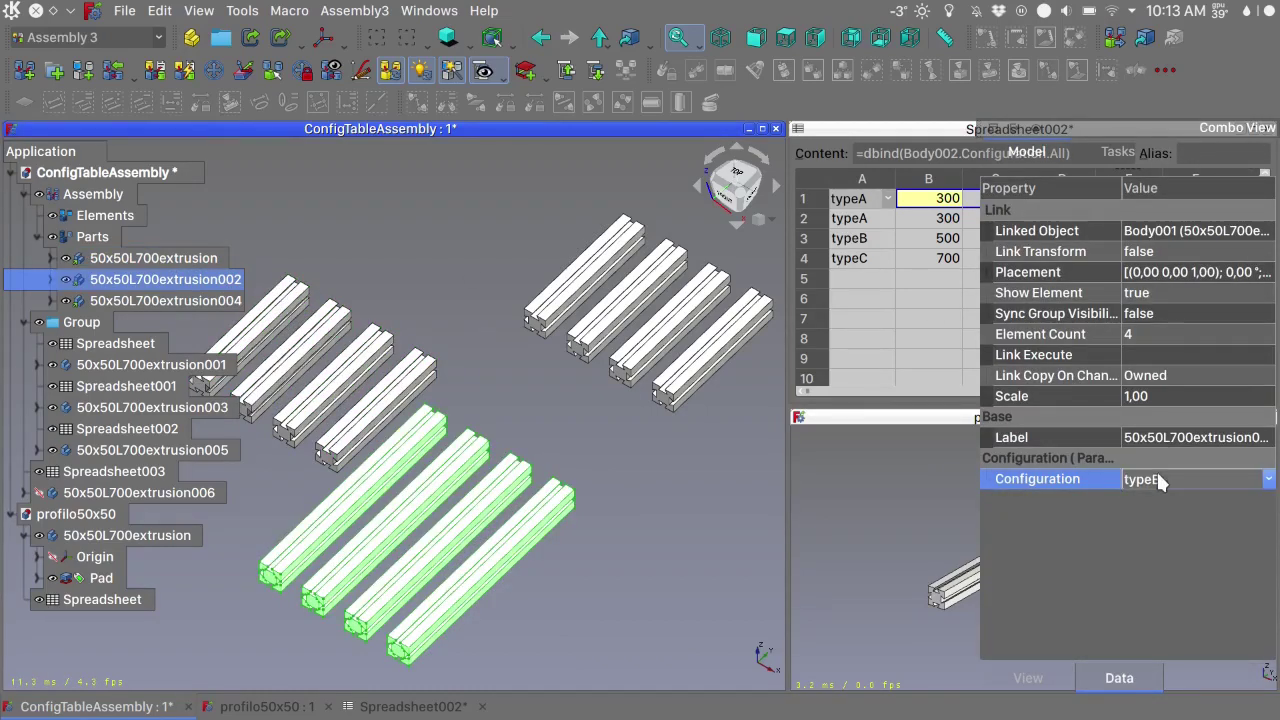